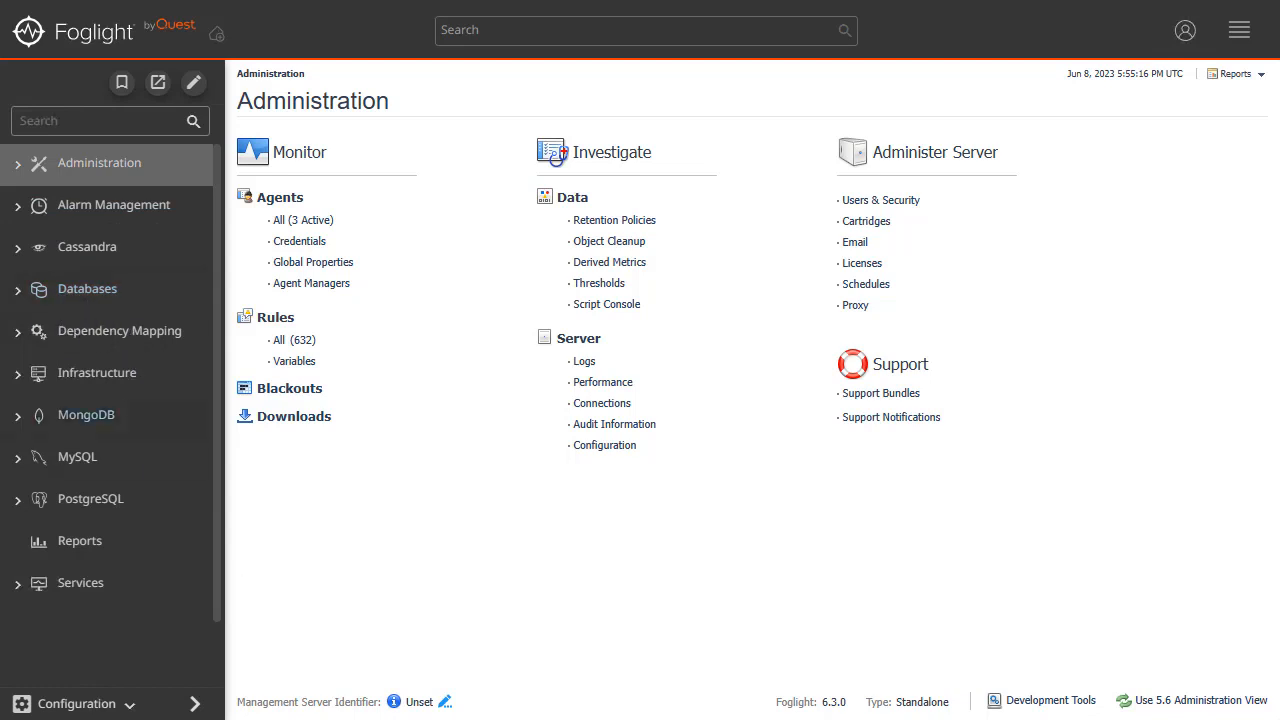
# Start monitoring a new SQL Server instance from the Databases dashboard and set its server name to SQL2019VIDEO.
pyautogui.click(76, 290)
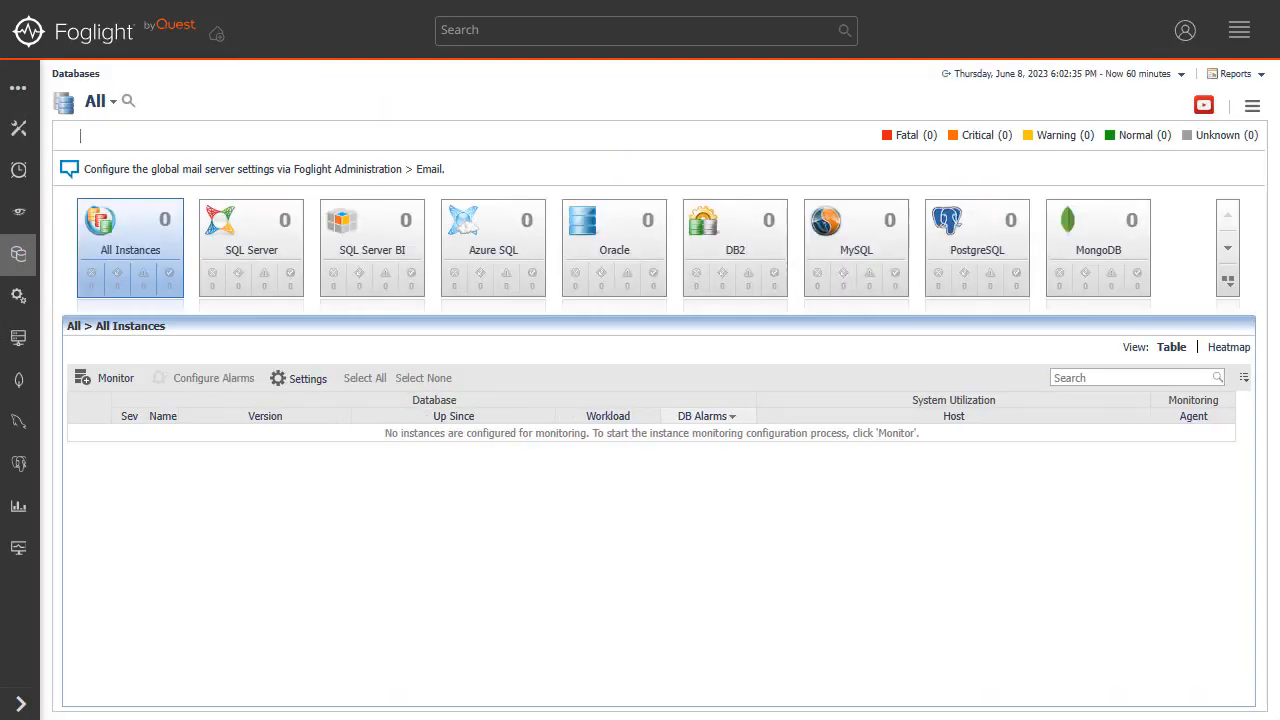
pyautogui.click(108, 378)
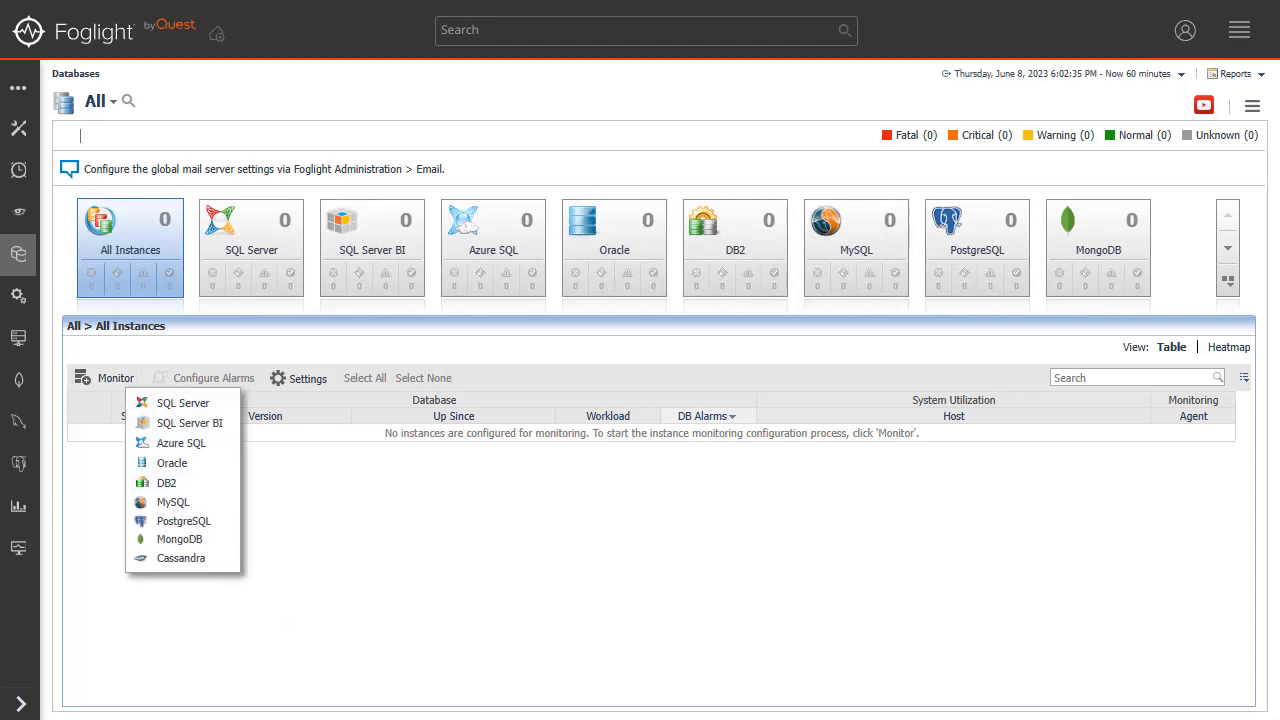
pyautogui.click(174, 403)
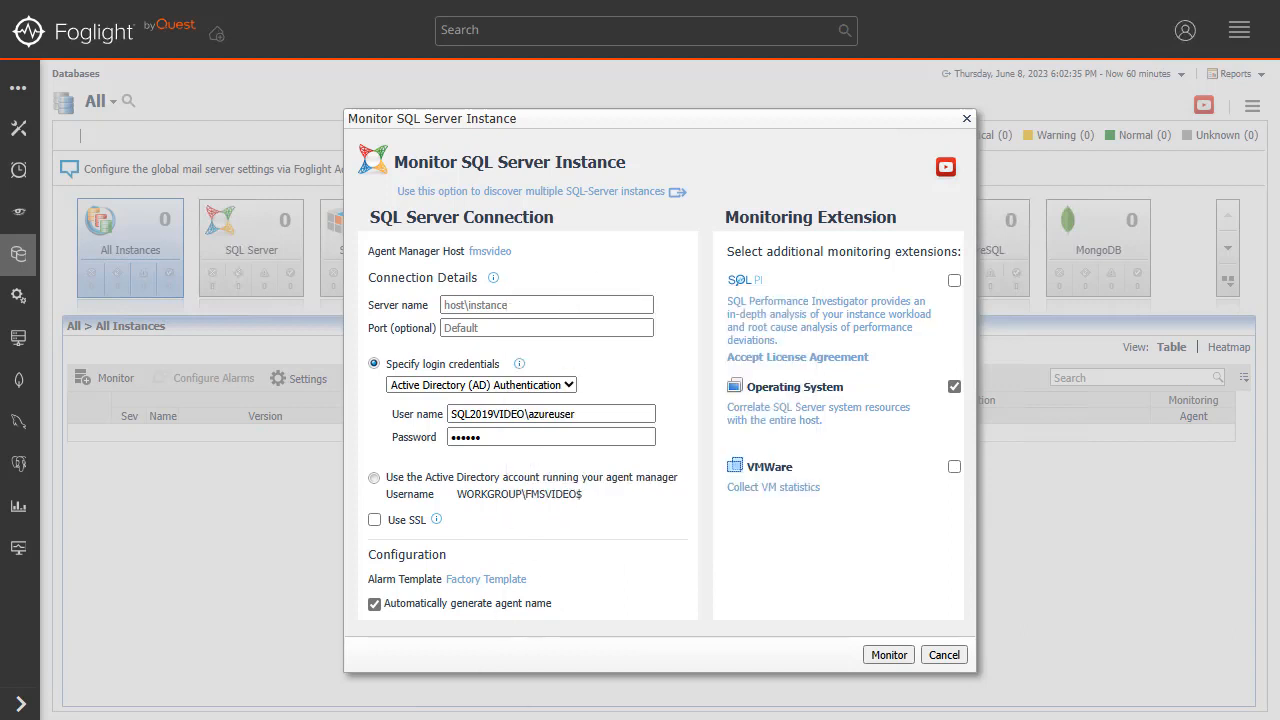
pyautogui.click(501, 305)
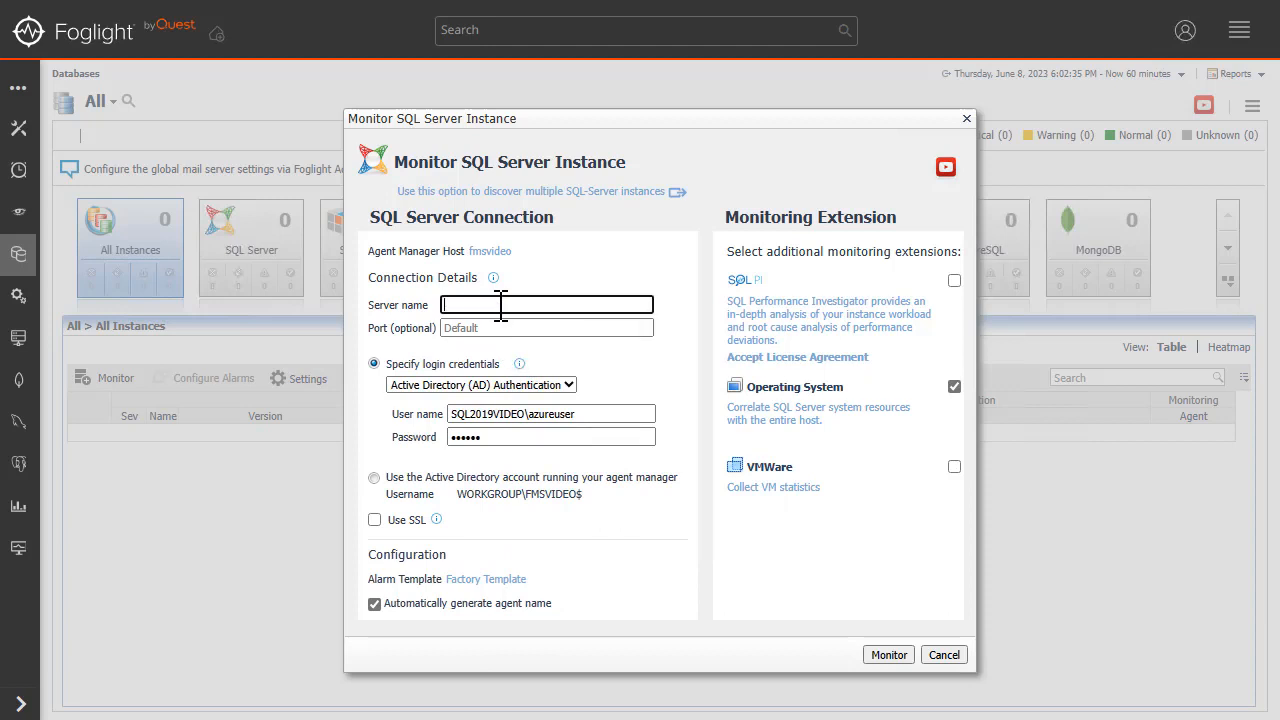
pyautogui.write('SQL2019VIDEO')
# Set the login credentials to SQL Server Authentication with the user name foglight and enter the account password.
pyautogui.moveTo(519, 364)
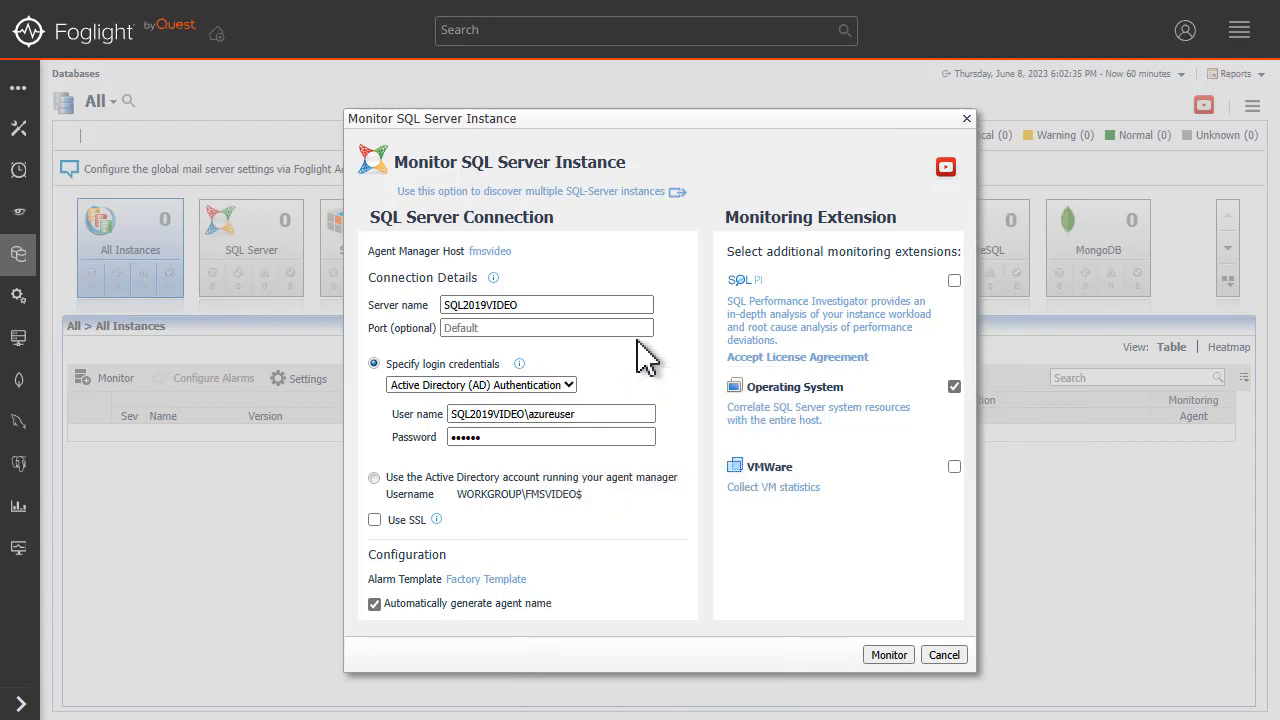
pyautogui.click(568, 385)
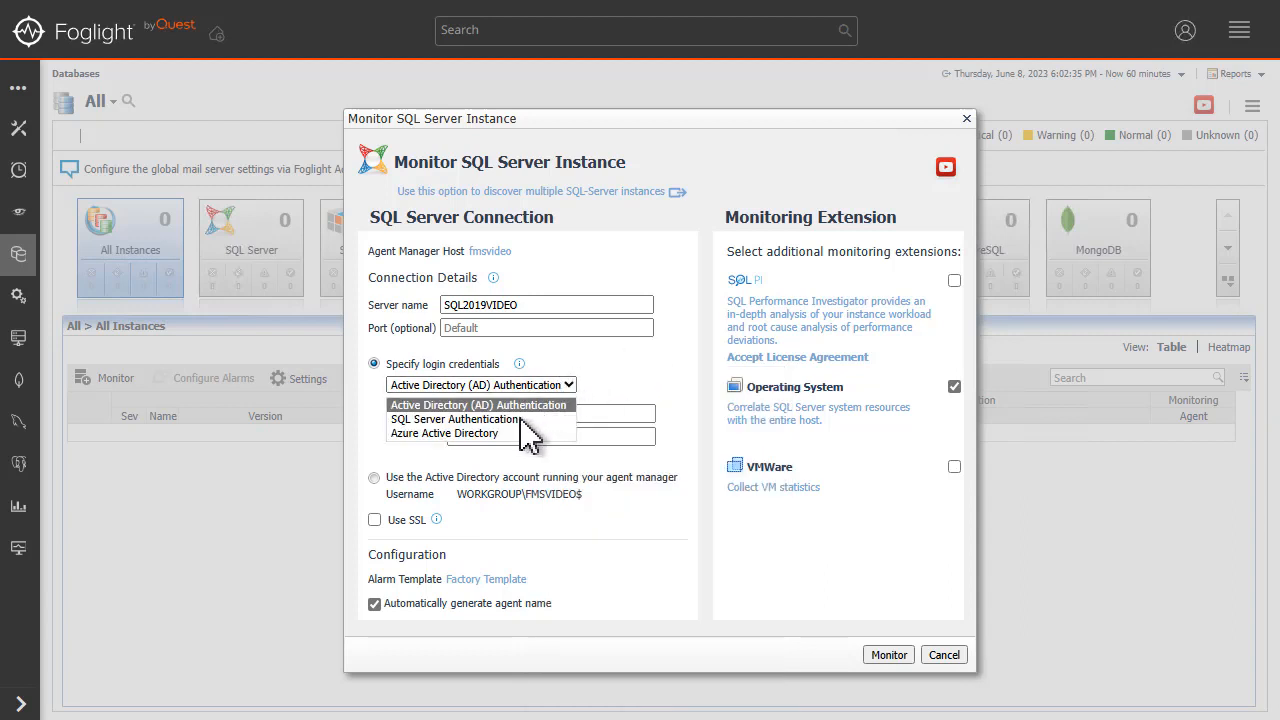
pyautogui.click(528, 419)
pyautogui.click(582, 413)
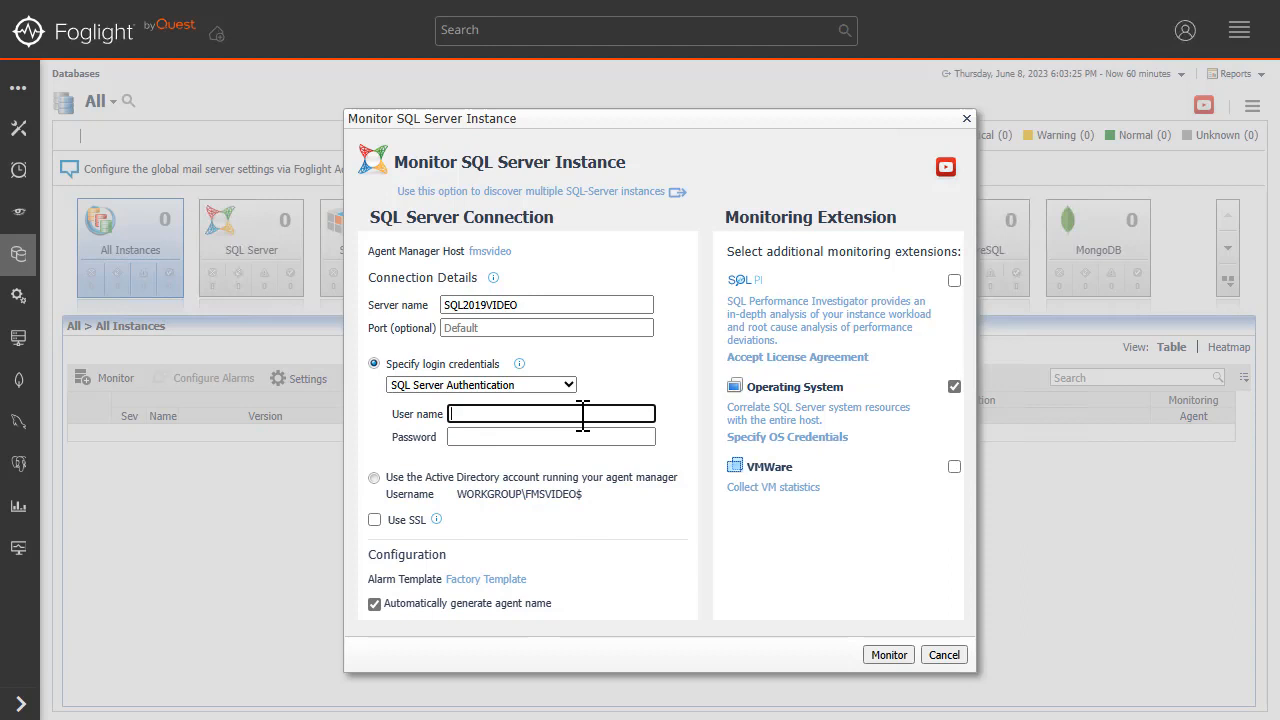
pyautogui.write('foglight')
pyautogui.press('Tab')
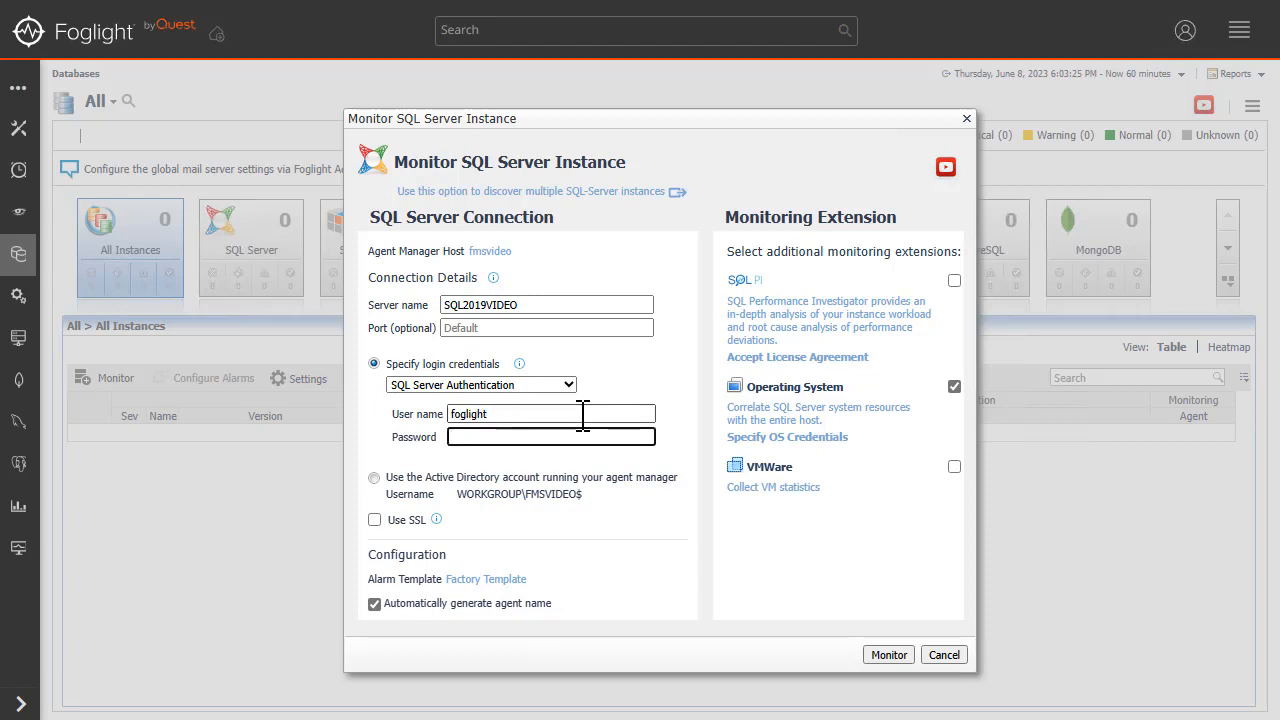
pyautogui.write('foglight')
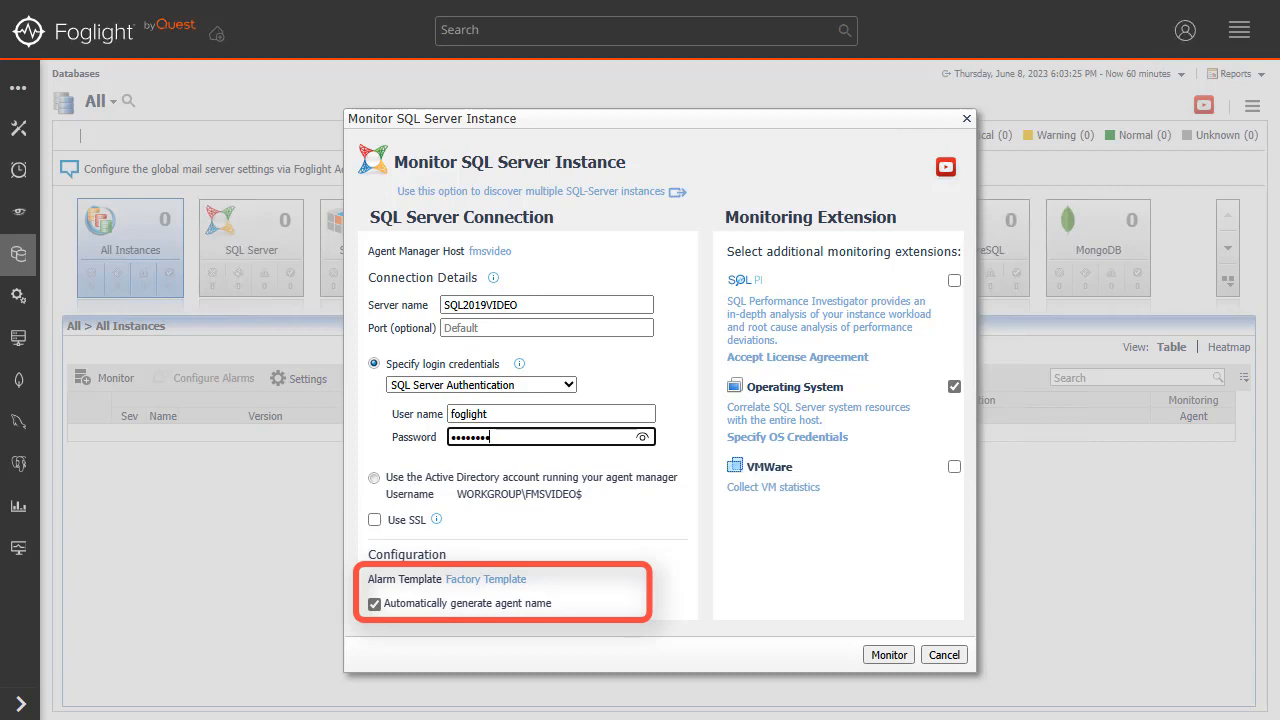
# Turn automatic agent name generation off and on again.
pyautogui.click(374, 603)
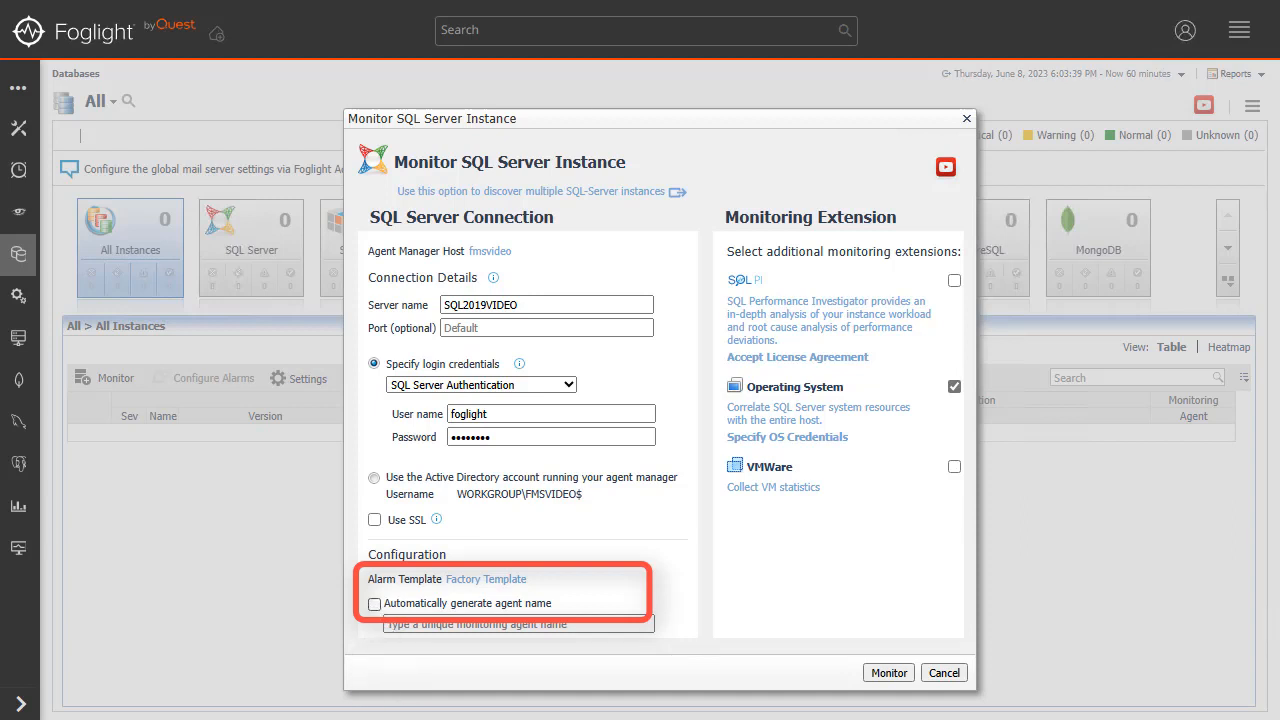
pyautogui.click(374, 603)
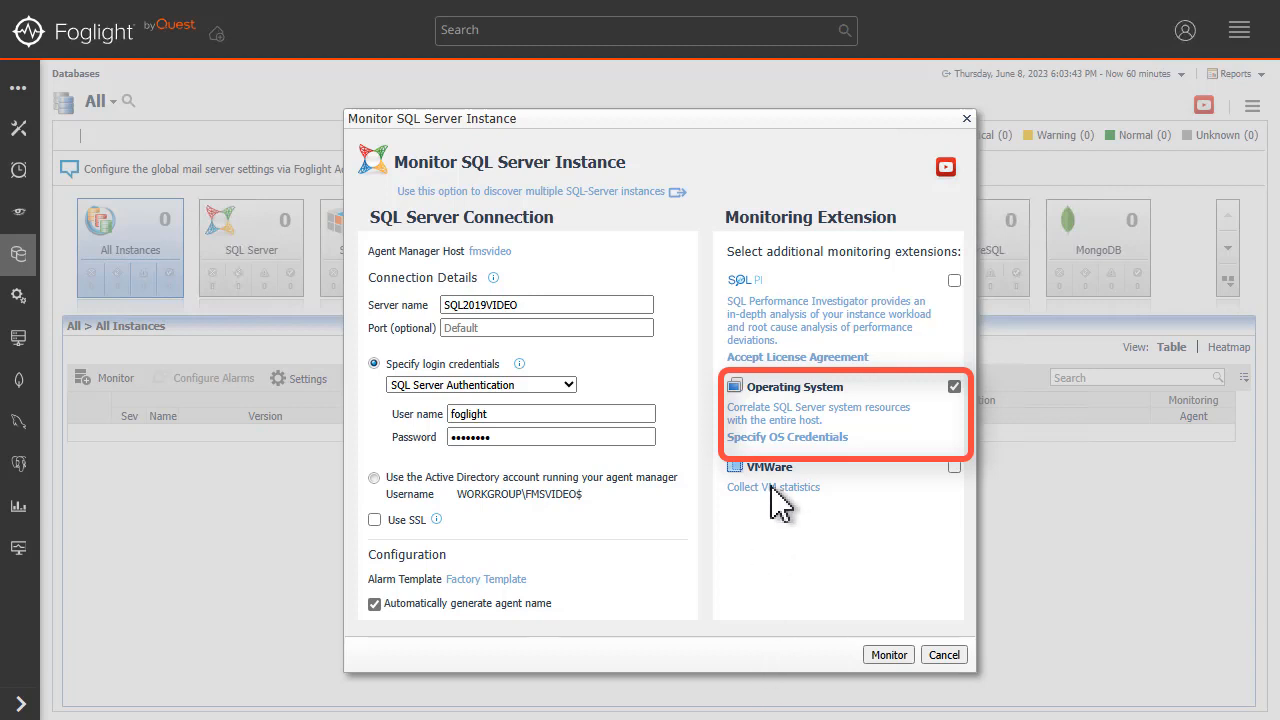
# Give the Operating System extension Windows authentication using the stored azureuser credential from the DB-Agent Lockbox.
pyautogui.click(788, 440)
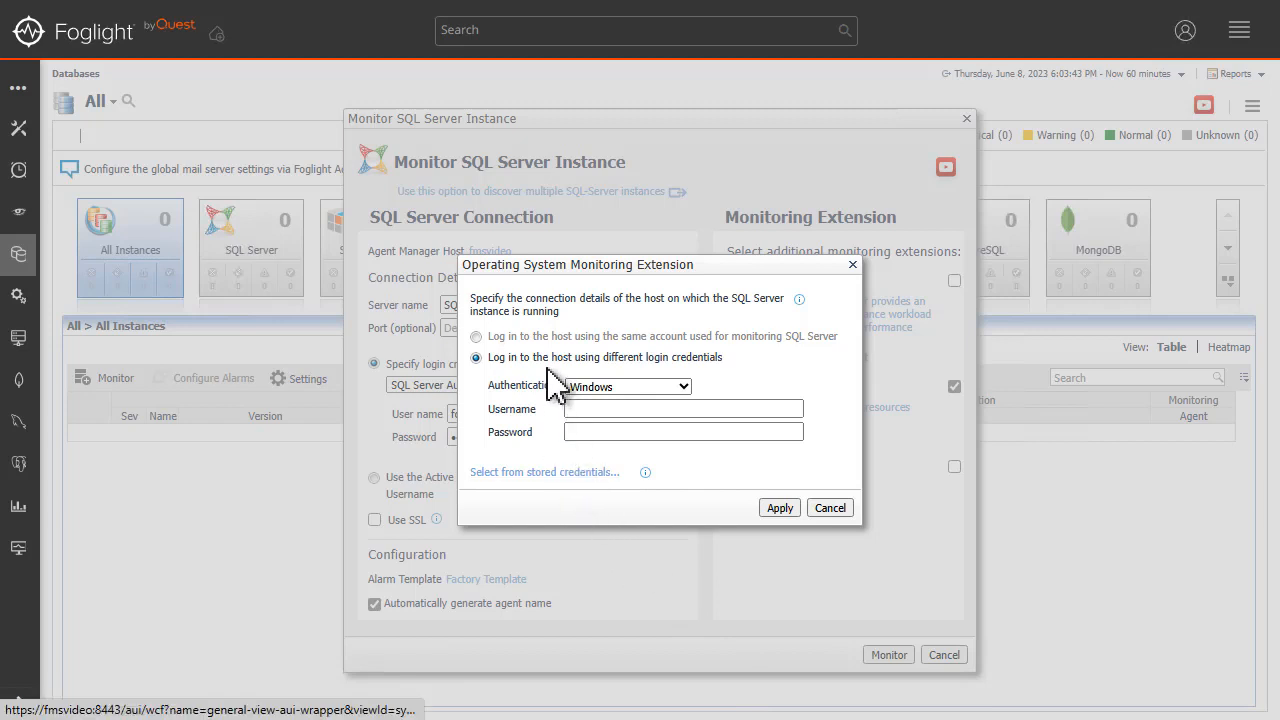
pyautogui.click(598, 388)
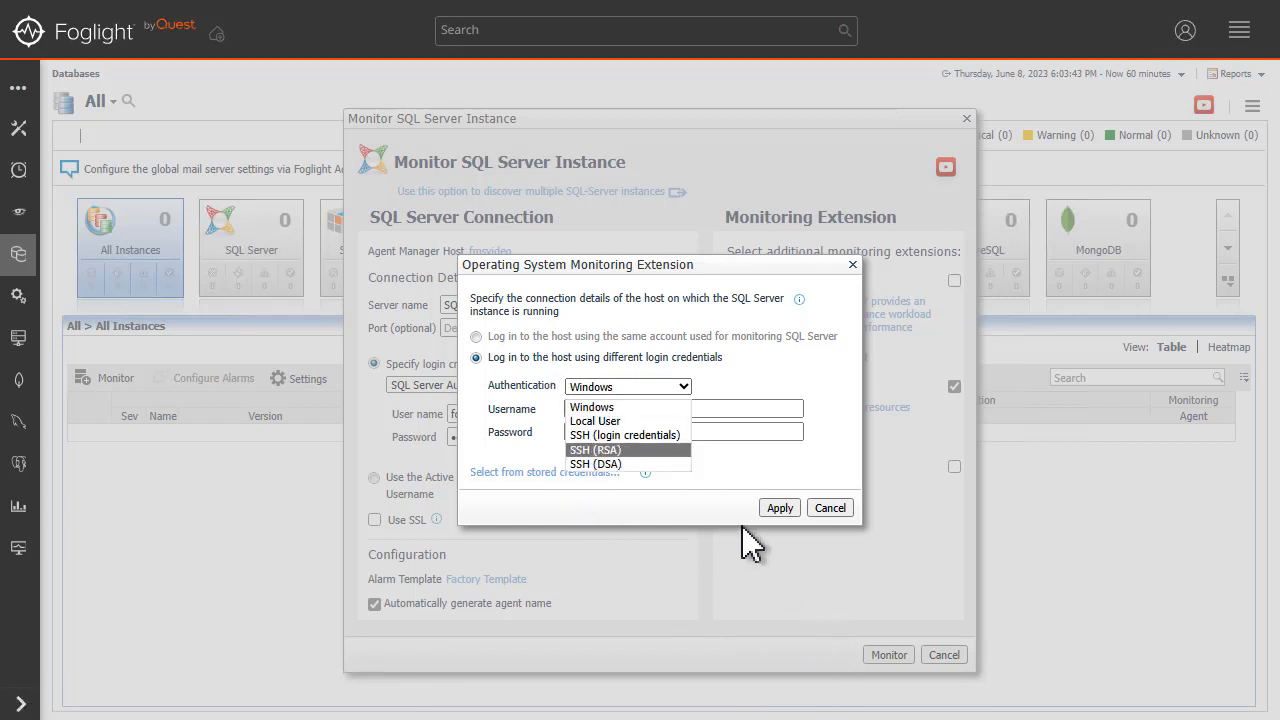
pyautogui.click(645, 407)
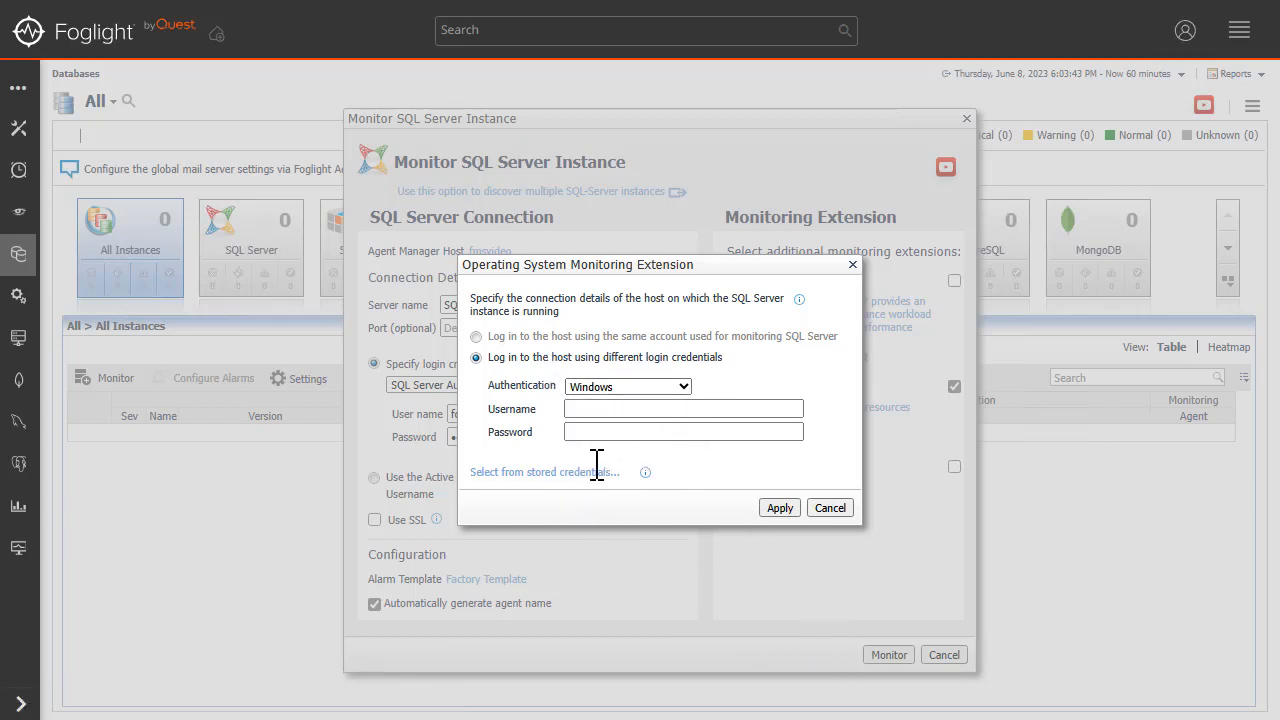
pyautogui.click(545, 472)
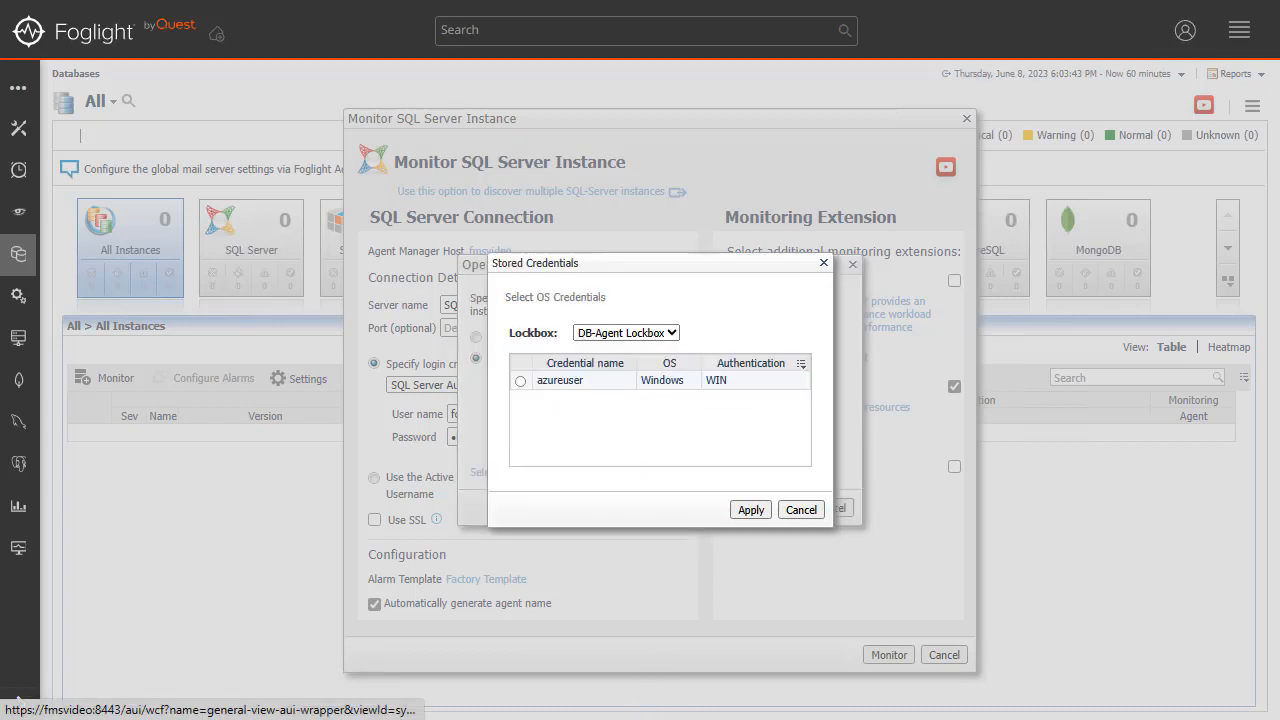
pyautogui.click(522, 380)
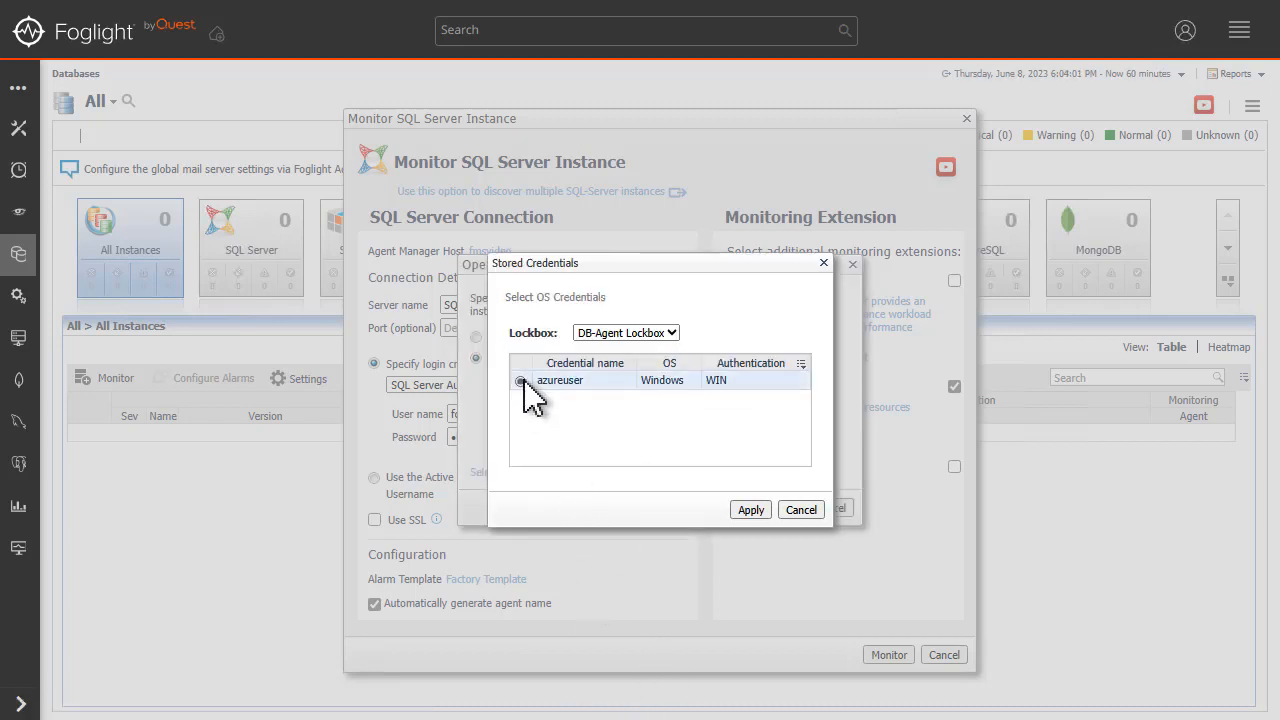
pyautogui.click(628, 334)
pyautogui.click(627, 333)
pyautogui.click(751, 510)
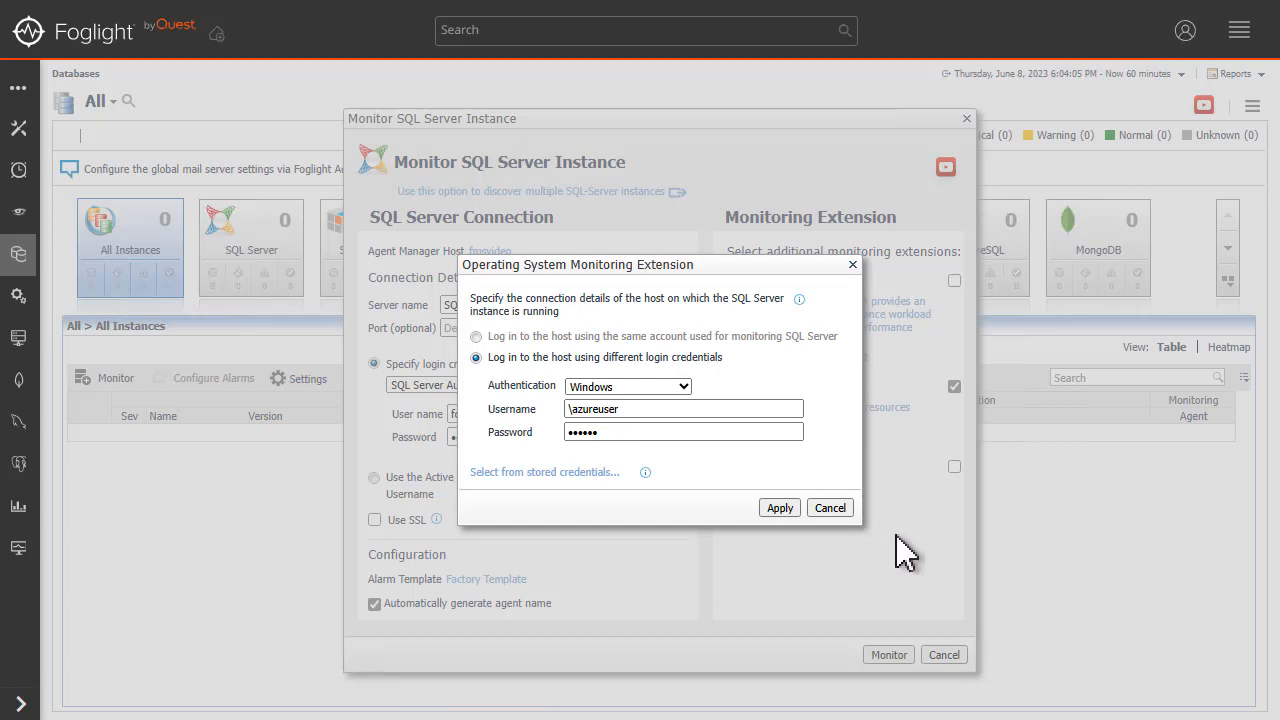
pyautogui.click(780, 510)
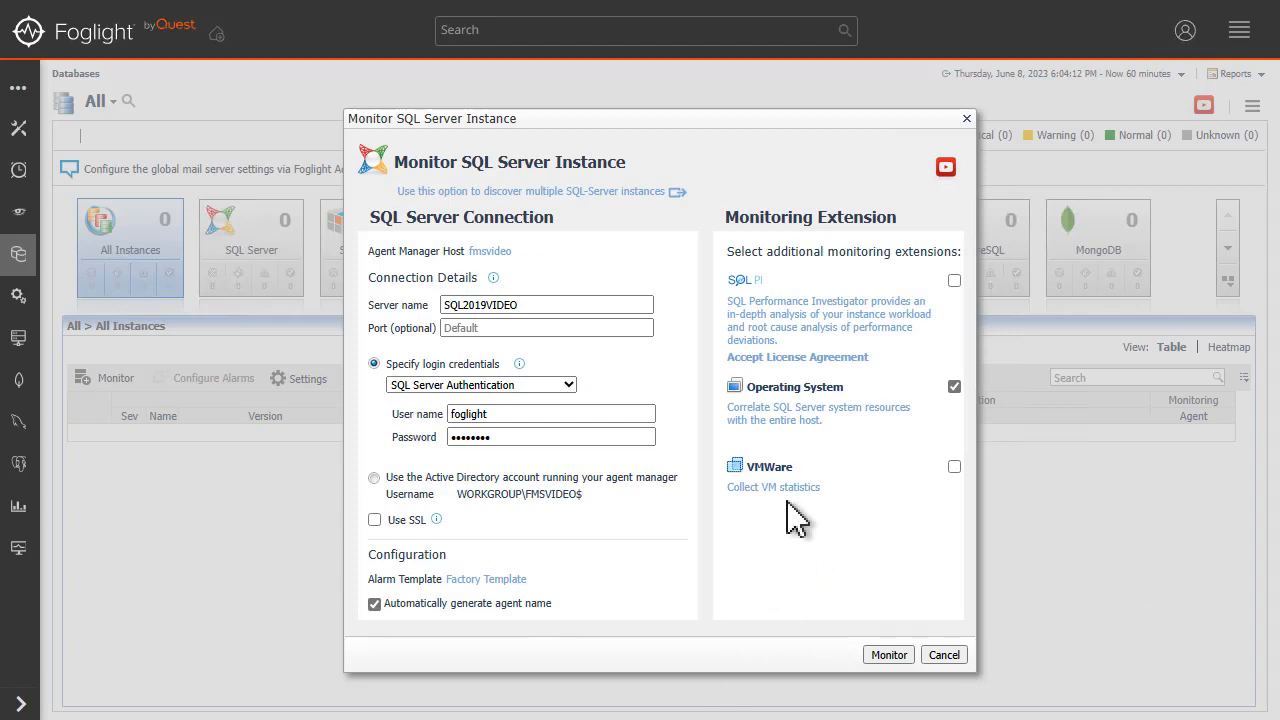
pyautogui.click(954, 466)
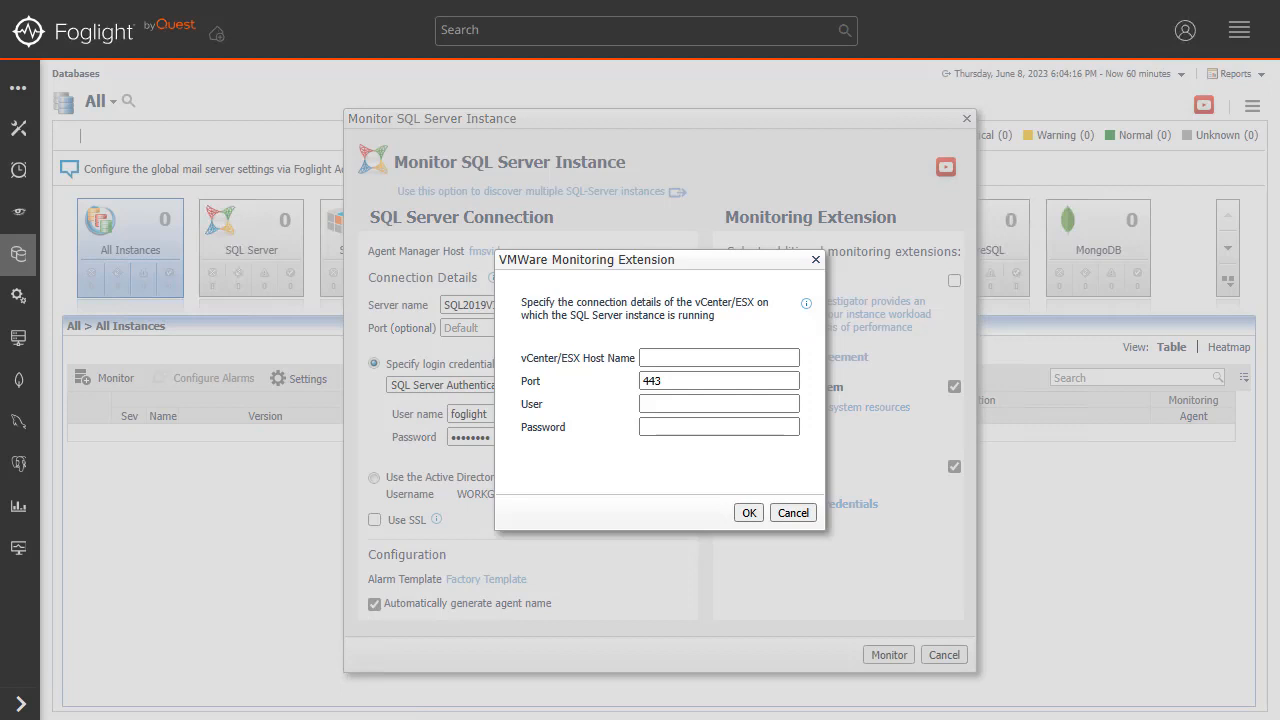
pyautogui.moveTo(808, 306)
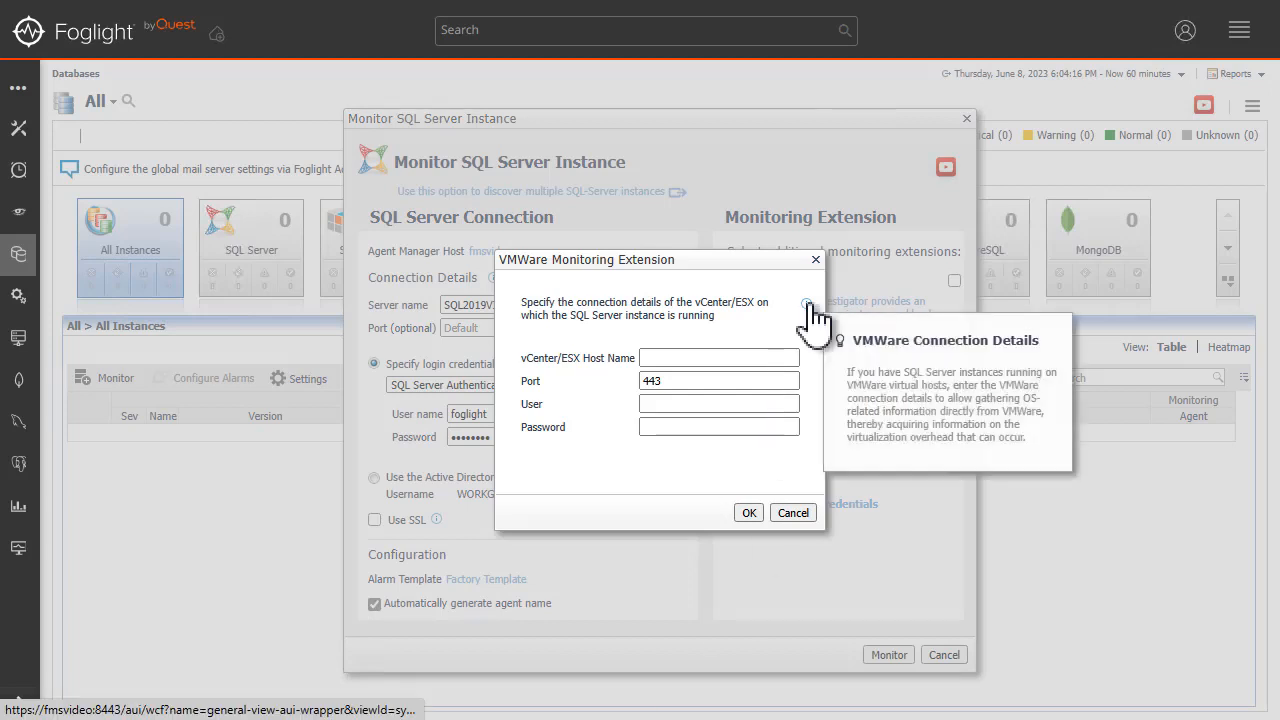
pyautogui.click(808, 515)
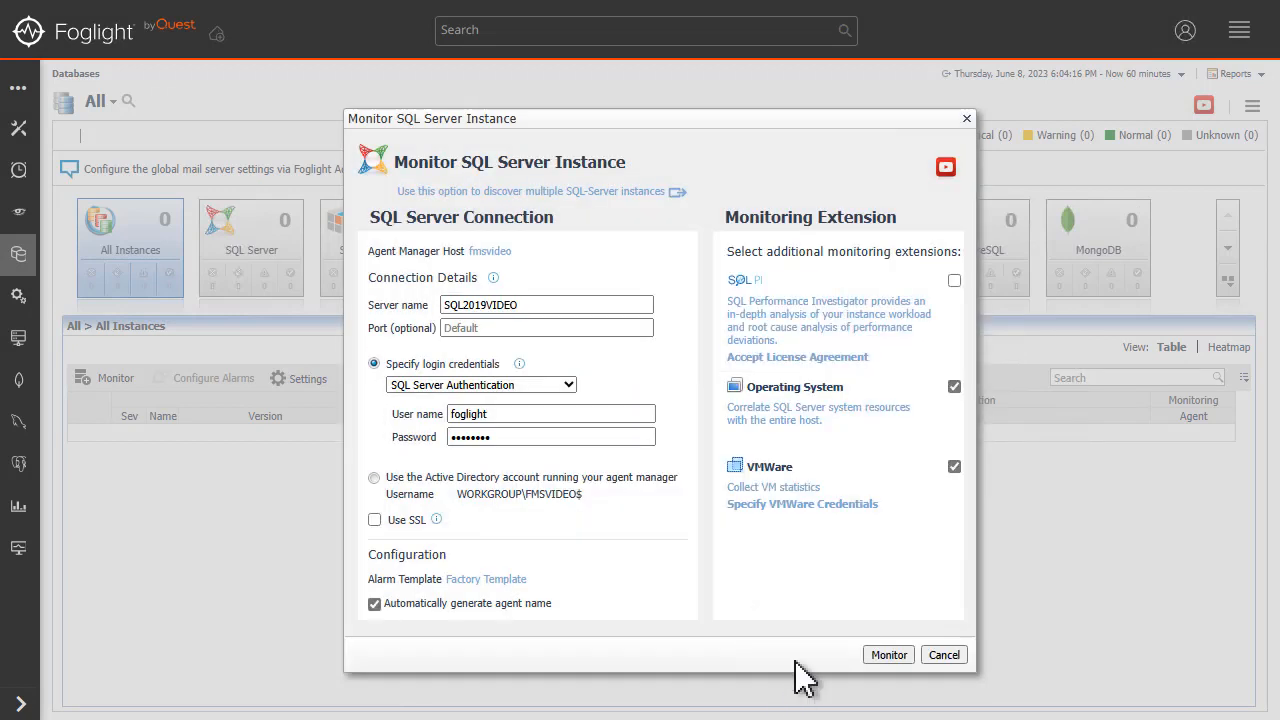
pyautogui.click(952, 466)
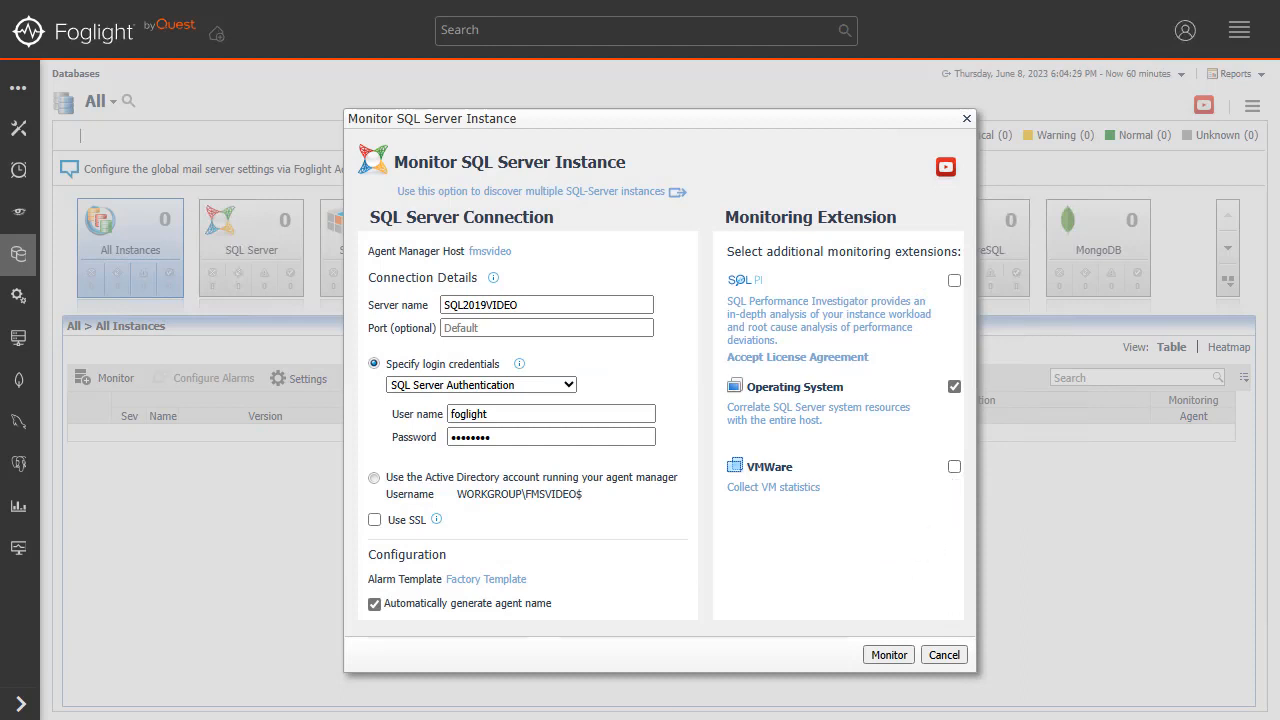
# Submit the SQL Server instance for monitoring and choose Active Directory (AD) Authentication for the sysadmin account that grants privileges.
pyautogui.click(889, 655)
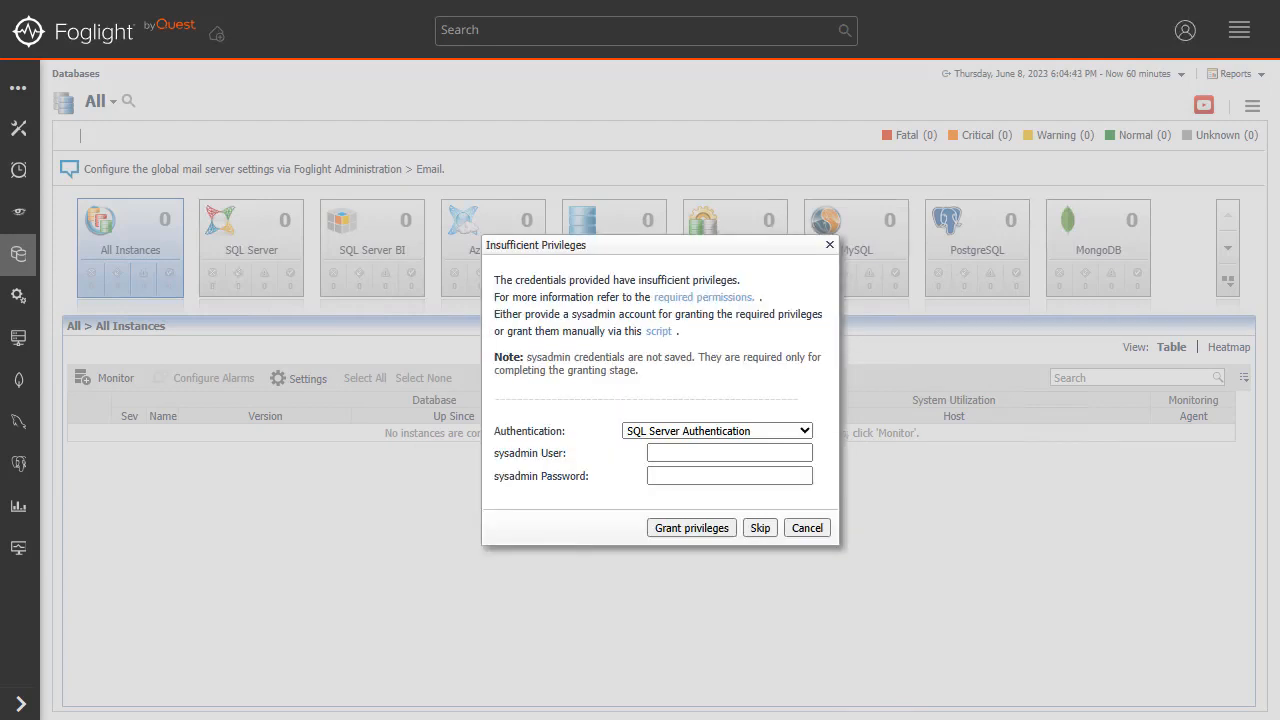
pyautogui.click(706, 433)
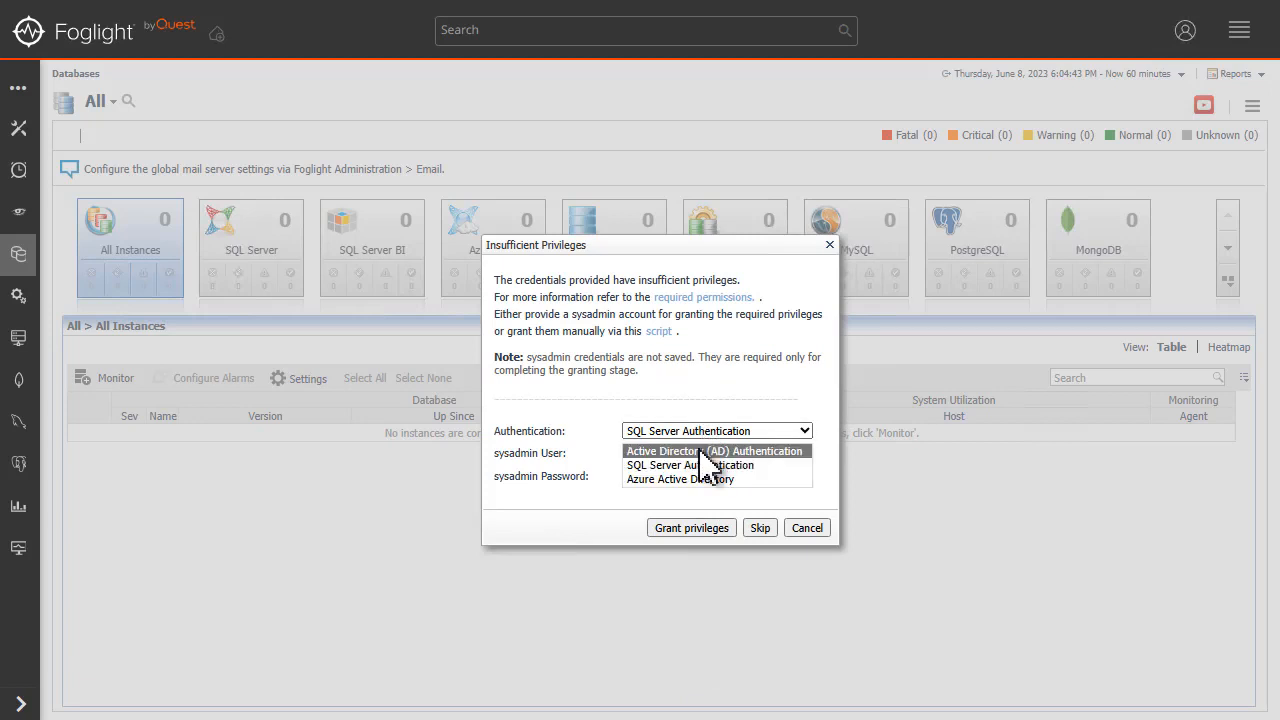
pyautogui.click(706, 451)
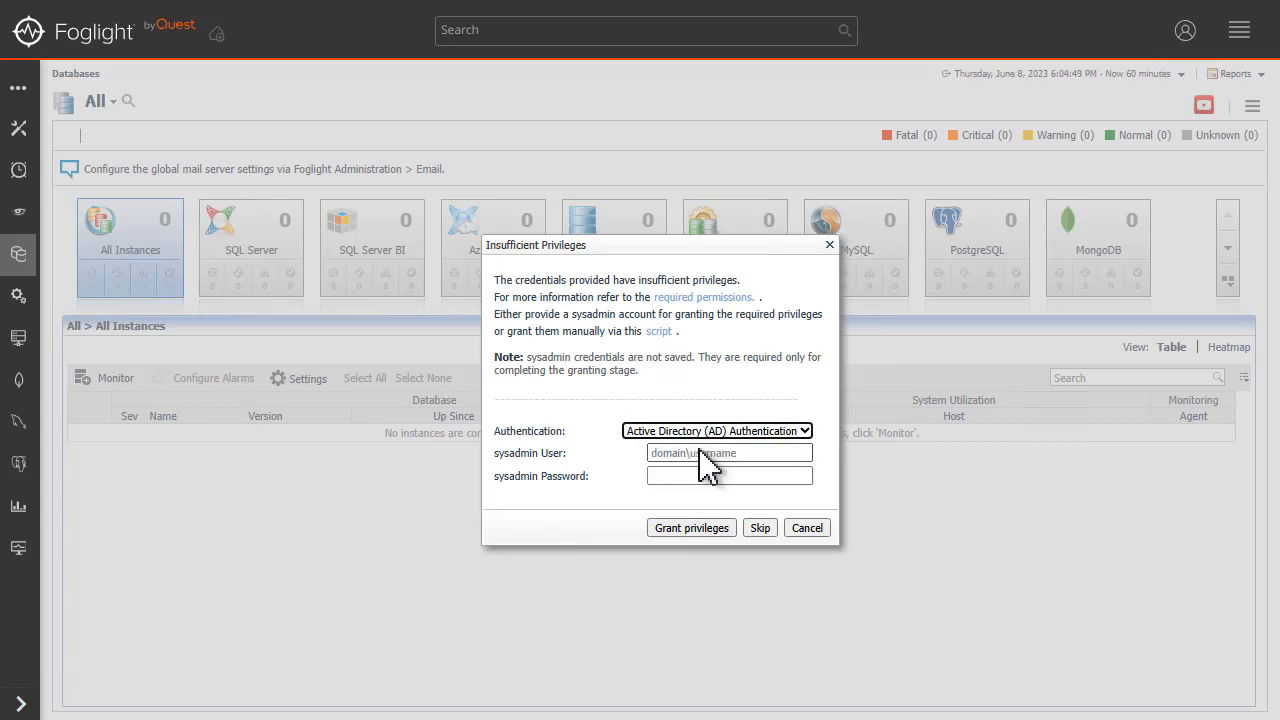
# Review the script for granting the required privileges manually, and close it.
pyautogui.click(660, 331)
pyautogui.scroll(-10, 929, 337)
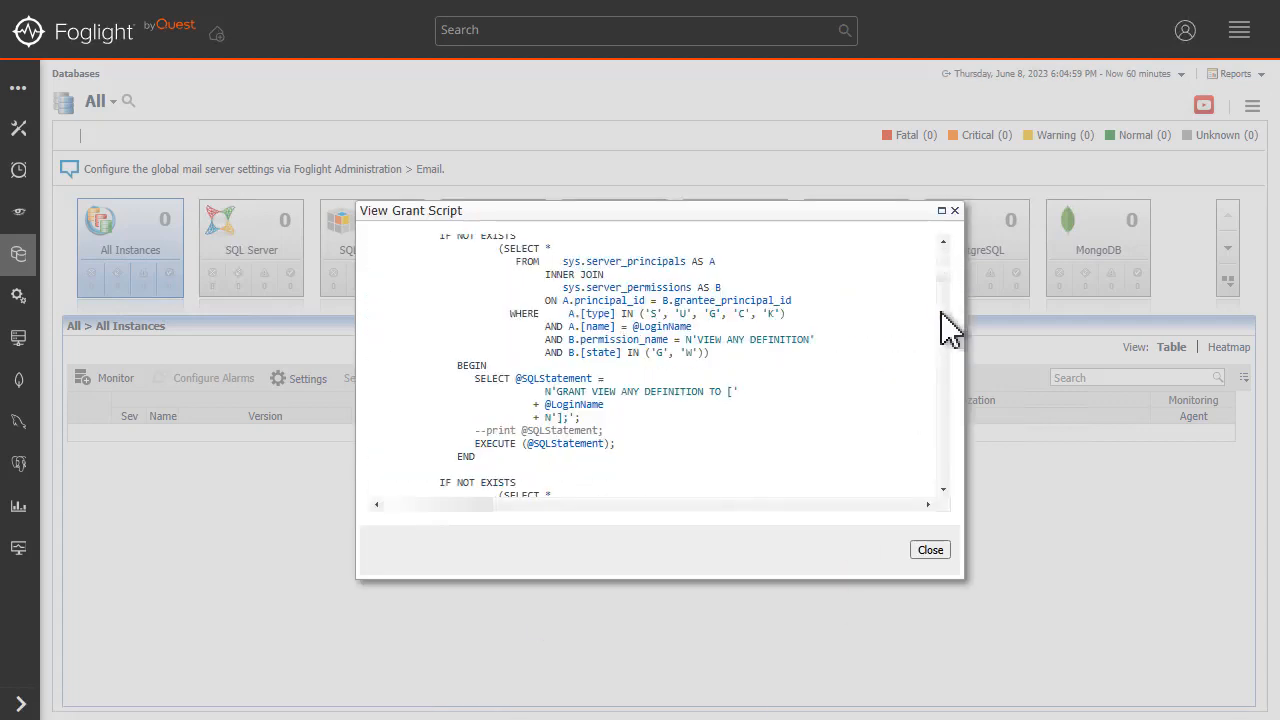
pyautogui.click(930, 551)
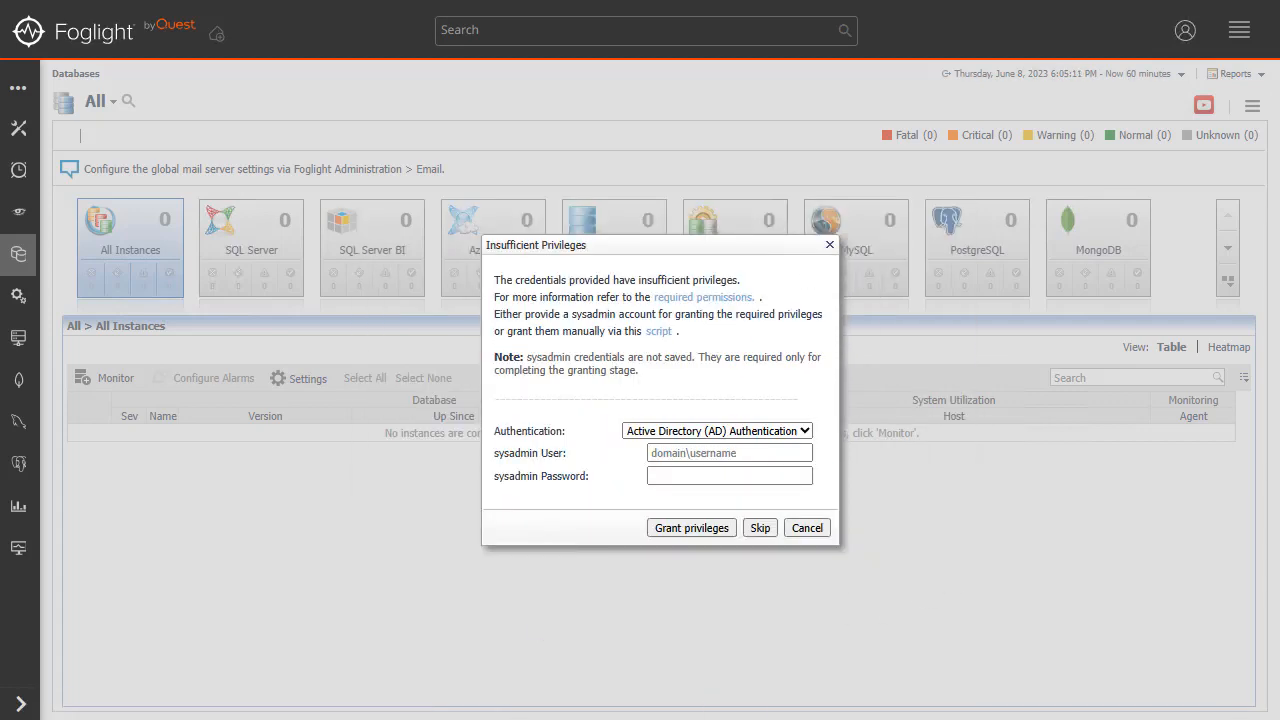
# Grant the privileges with sysadmin user SQL2019VIDEO\azureuser and the sysadmin password, and finish the monitoring setup.
pyautogui.click(679, 455)
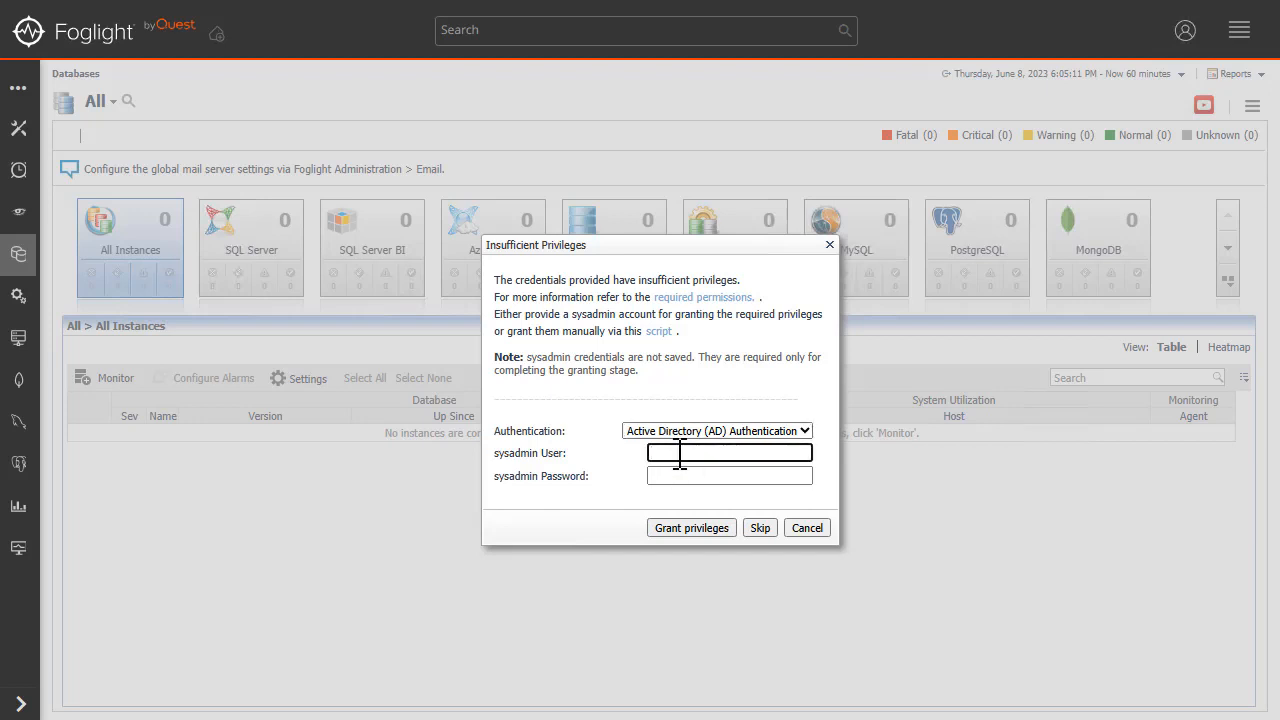
pyautogui.write('SQL2019VIDEO\\azureuser')
pyautogui.press('Tab')
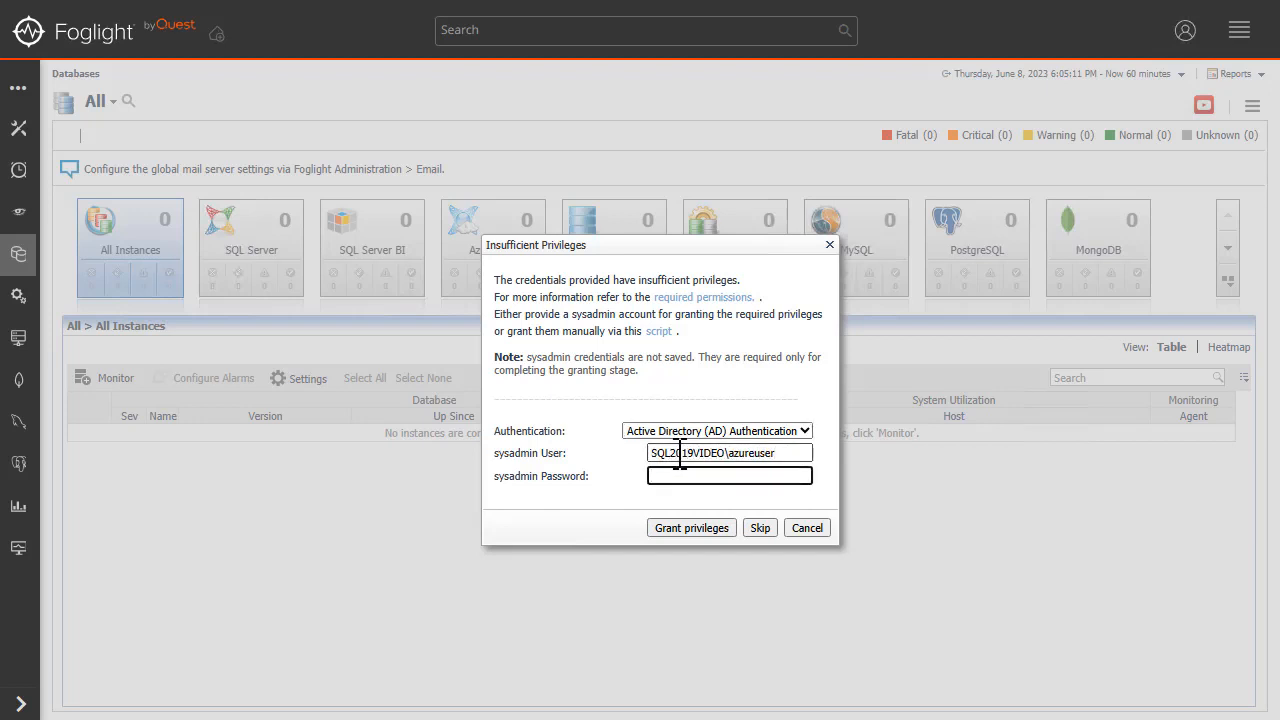
pyautogui.write('••••••••')
pyautogui.click(680, 532)
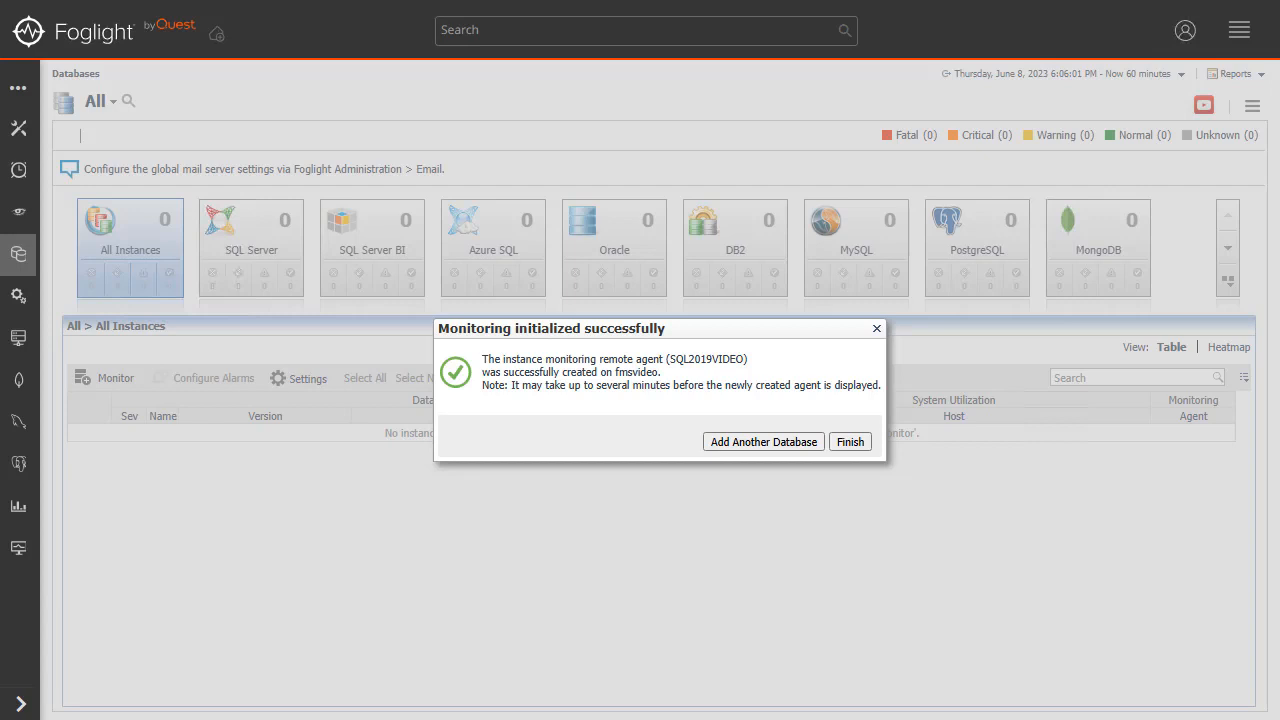
pyautogui.click(852, 442)
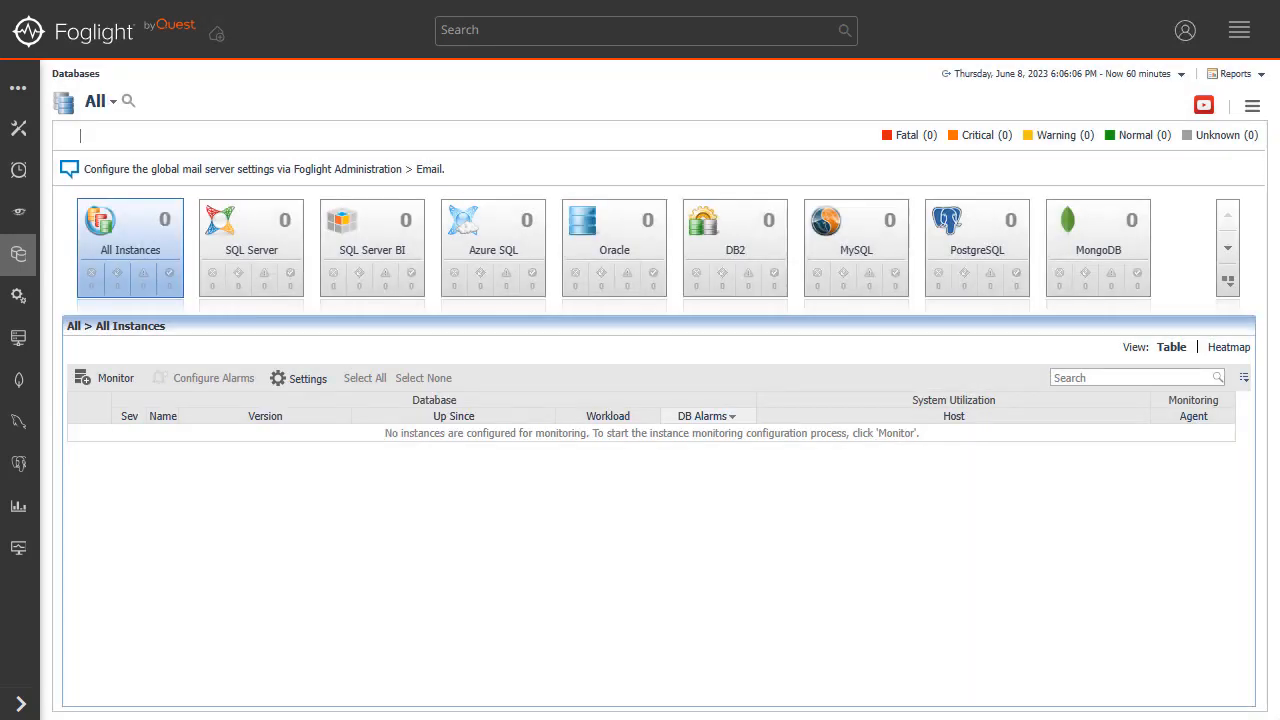